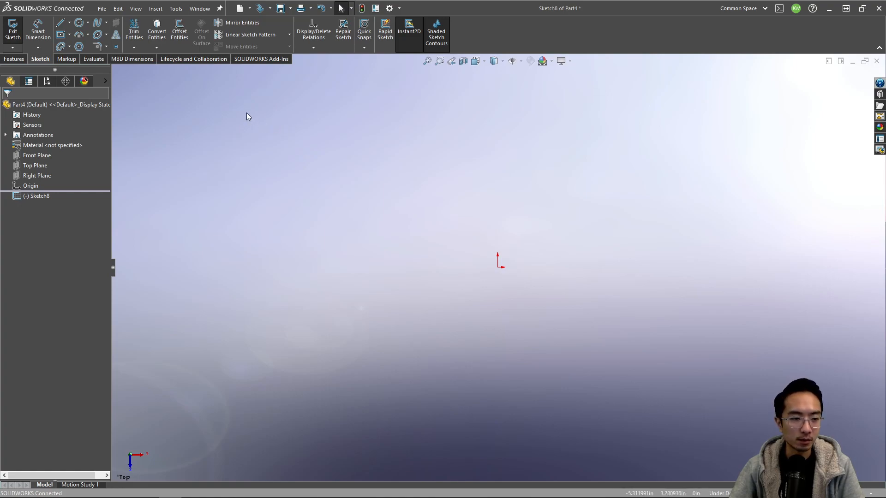
left_click(44, 165)
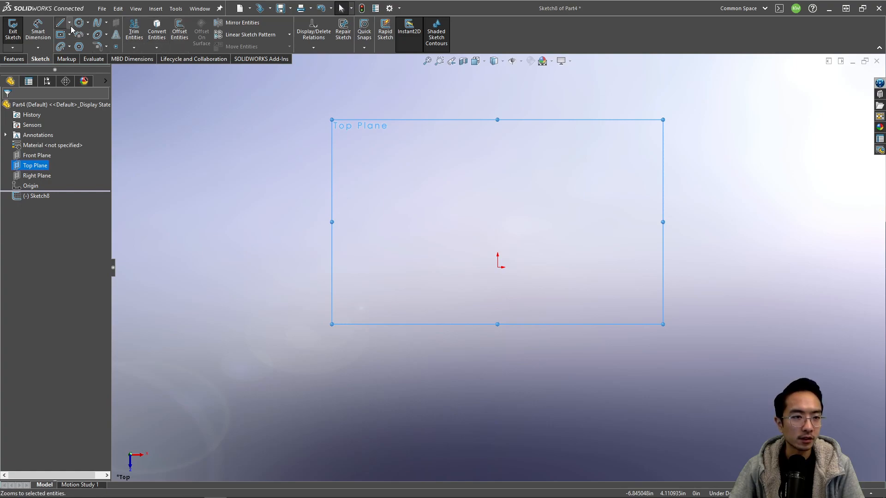
left_click(59, 37)
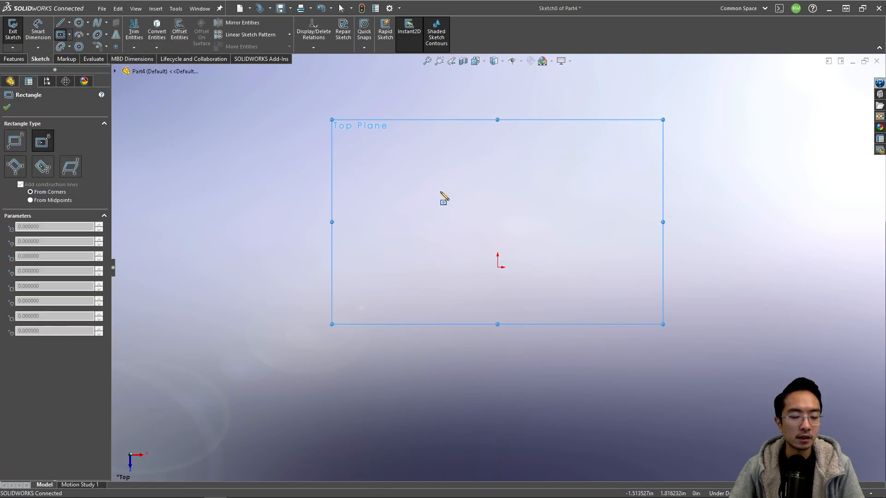
left_click(498, 267)
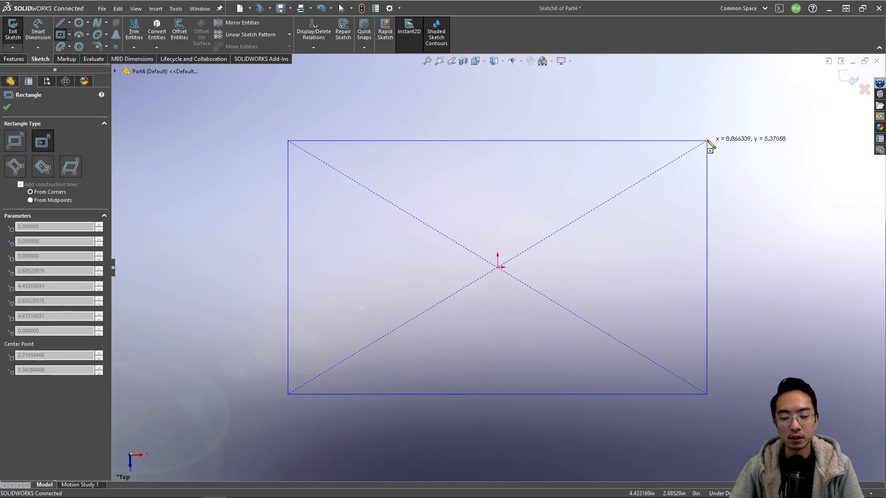
key("Escape")
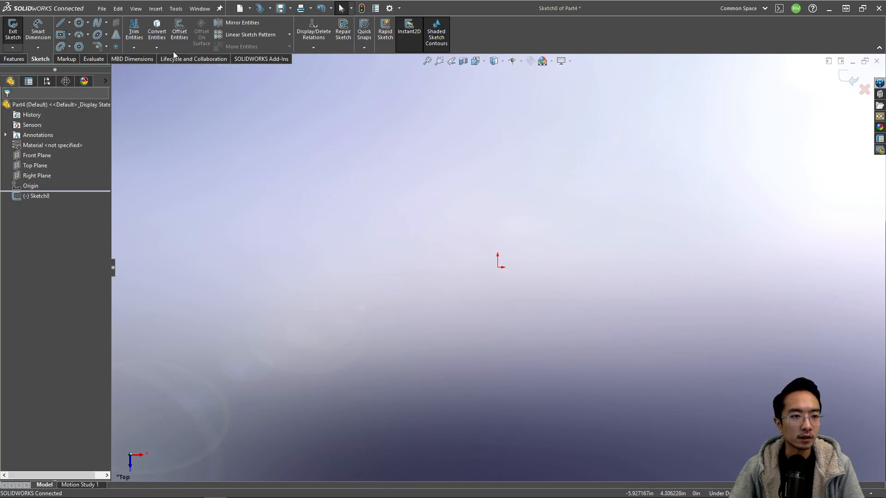
- Sketch a corner rectangle about 5.72 by 3.15 in with its lower-left corner on the origin
left_click(69, 34)
left_click(88, 47)
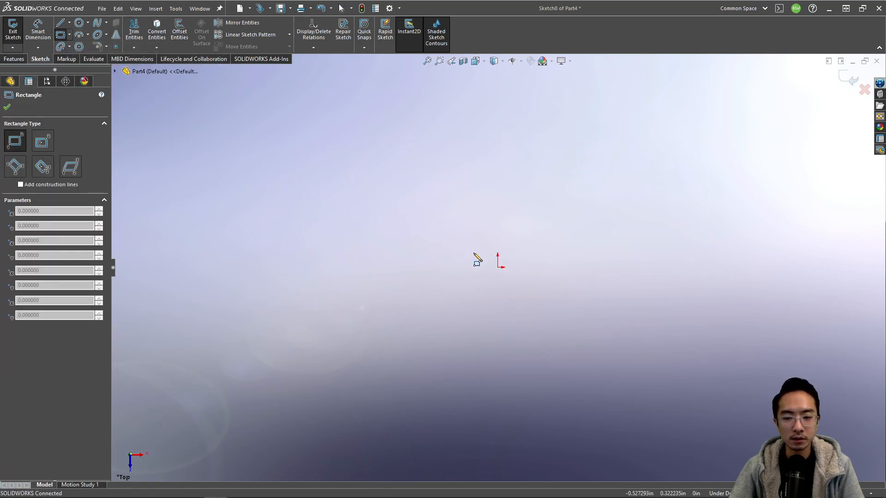
left_click(497, 268)
left_click(771, 117)
scroll(758, 234, "up", 3)
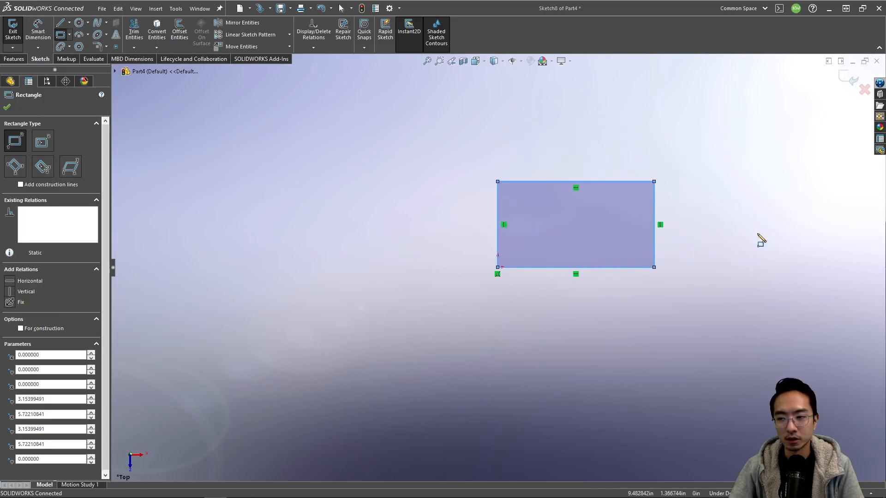
scroll(756, 240, "down", 3)
scroll(482, 166, "down", 1)
key("Escape")
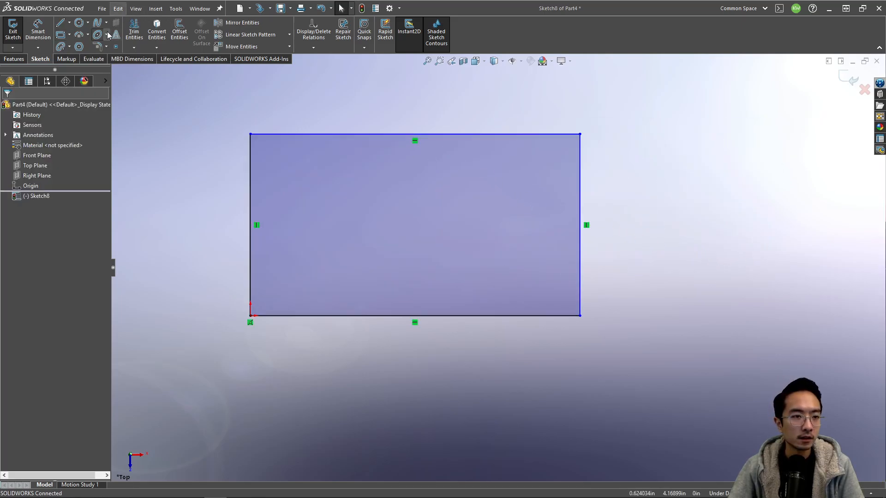
- Sketch a short diagonal line joined to a vertical line about 0.34 in long inside the rectangle's upper-left corner
left_click(61, 23)
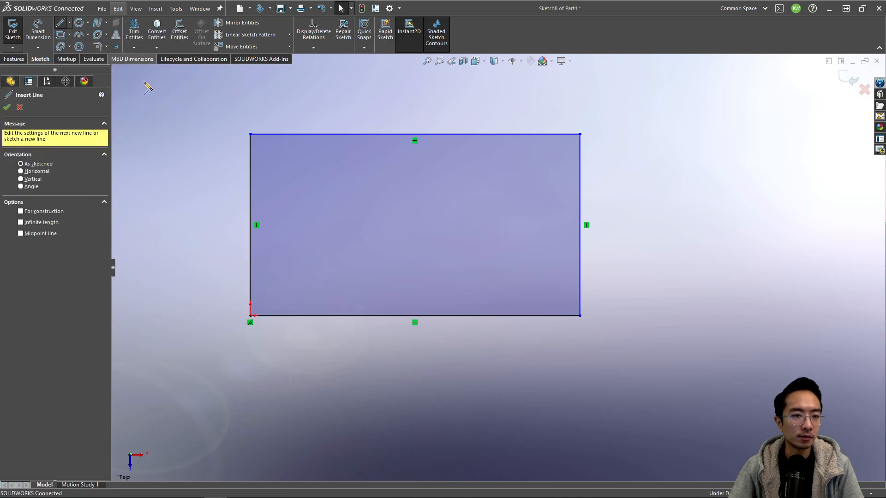
left_click(279, 166)
left_click(266, 153)
left_click(267, 173)
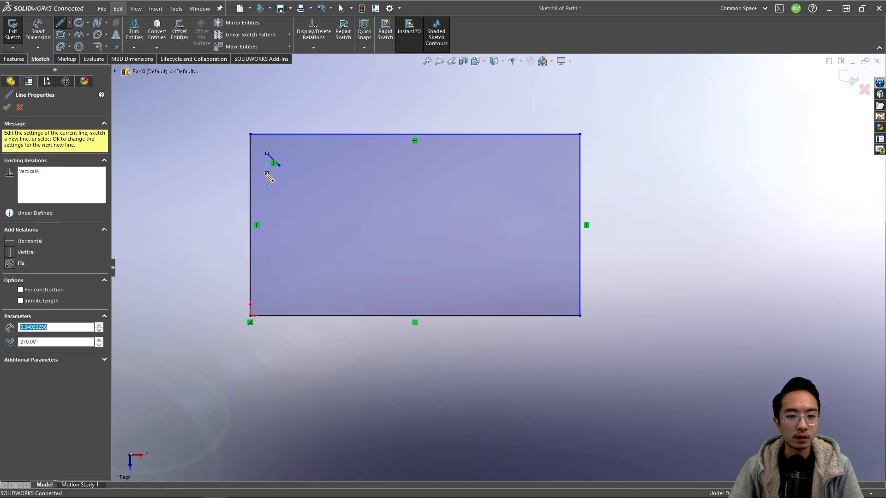
key("Escape")
key("Escape")
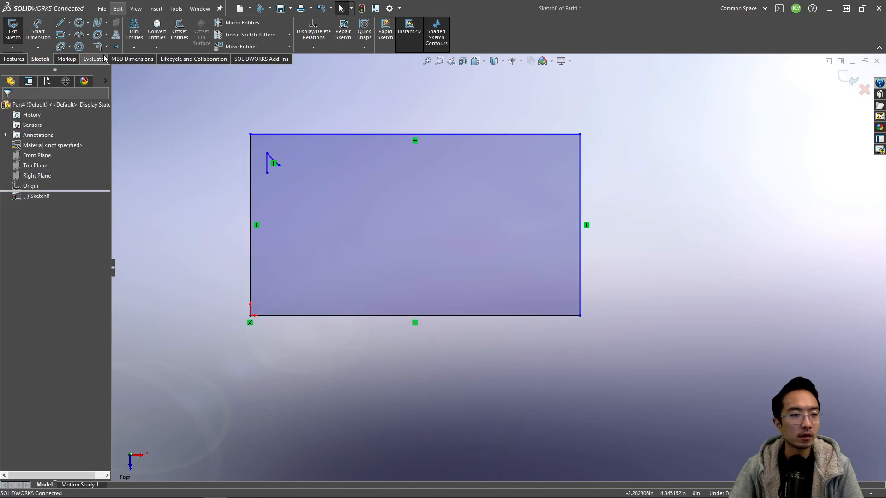
- Add a three-point semicircular arc of about 0.31 in radius from the lower end of the vertical line
left_click(79, 35)
left_click(267, 173)
left_click(303, 173)
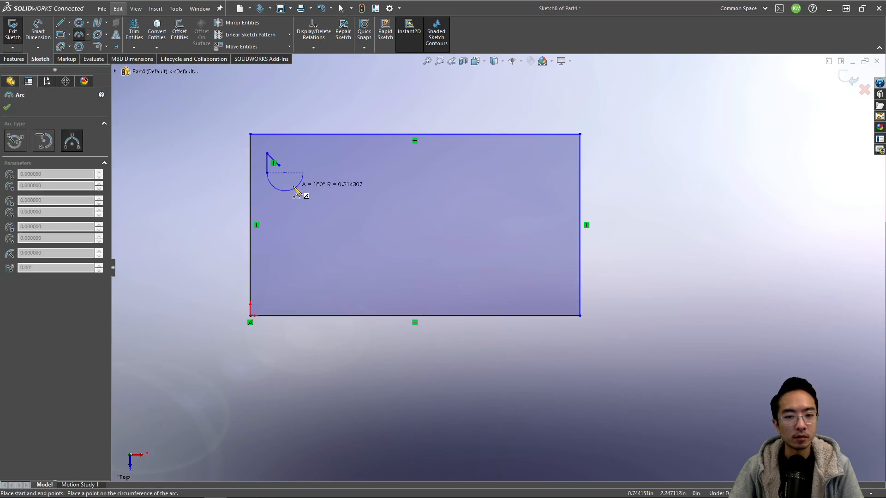
left_click(295, 189)
key("Escape")
- Close the cat-head outline with two slanted lines forming the second ear and a horizontal line about 0.17 in long between the ears
left_click(60, 22)
left_click(302, 173)
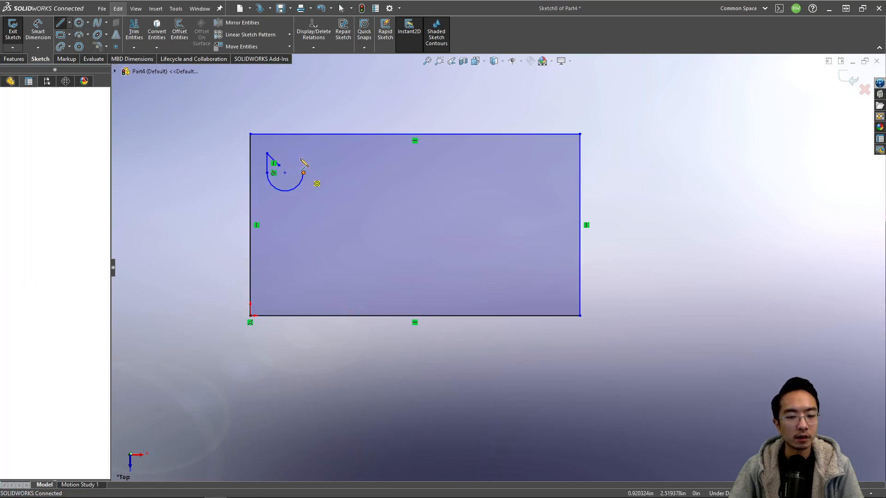
left_click(298, 147)
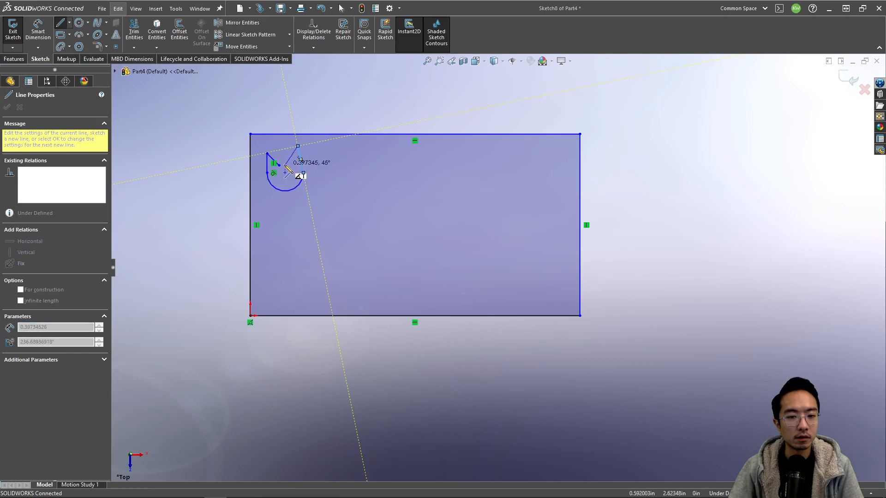
left_click(290, 165)
left_click(279, 166)
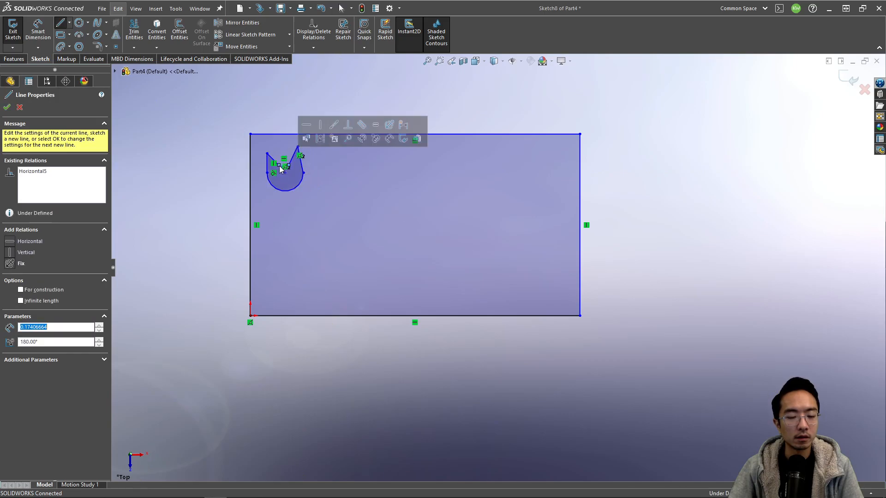
key("Escape")
- Adjust the size of the rectangle around the cat-head outline by moving its free edges
scroll(372, 178, "up", 1)
scroll(491, 317, "down", 3)
scroll(491, 317, "up", 2)
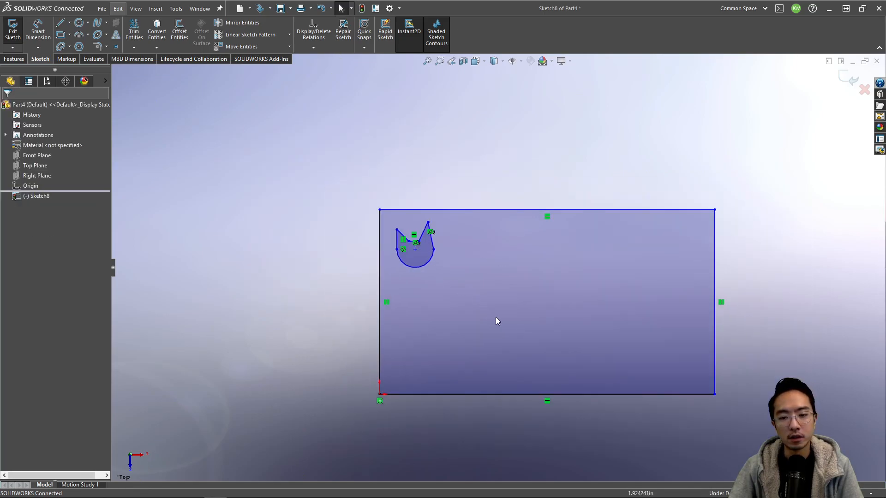
scroll(525, 300, "down", 3)
scroll(565, 350, "up", 1)
scroll(566, 350, "down", 1)
mouse_move(387, 219)
left_mouse_down()
mouse_move(295, 160)
mouse_move(316, 233)
mouse_move(319, 221)
left_mouse_up()
left_click(218, 175)
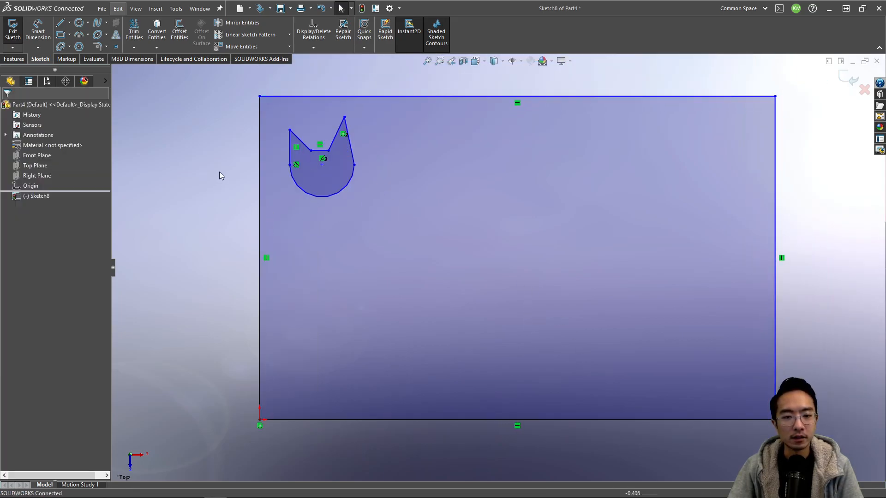
mouse_move(364, 199)
left_mouse_down()
mouse_move(342, 187)
mouse_move(356, 217)
left_mouse_up()
left_click(207, 142)
left_click_drag(281, 121, 317, 114)
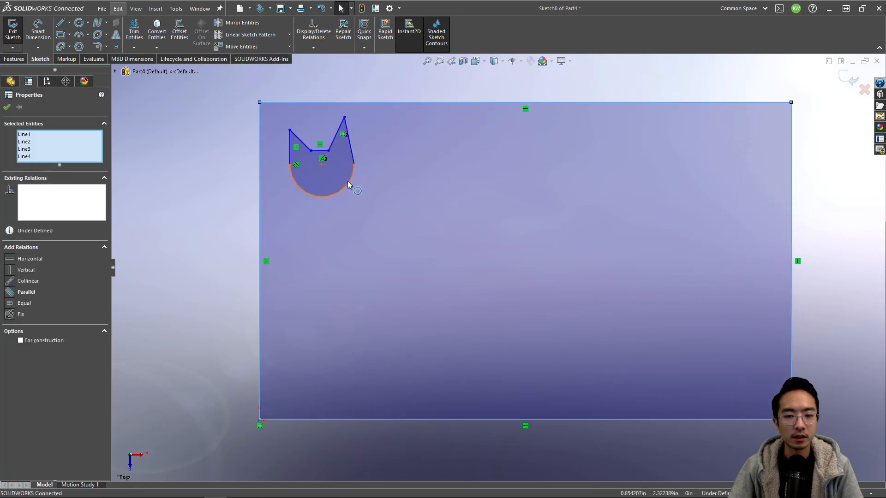
- Start a Linear Sketch Pattern with the arc and all five lines of the cat-head outline as the entities to pattern
left_click(347, 180)
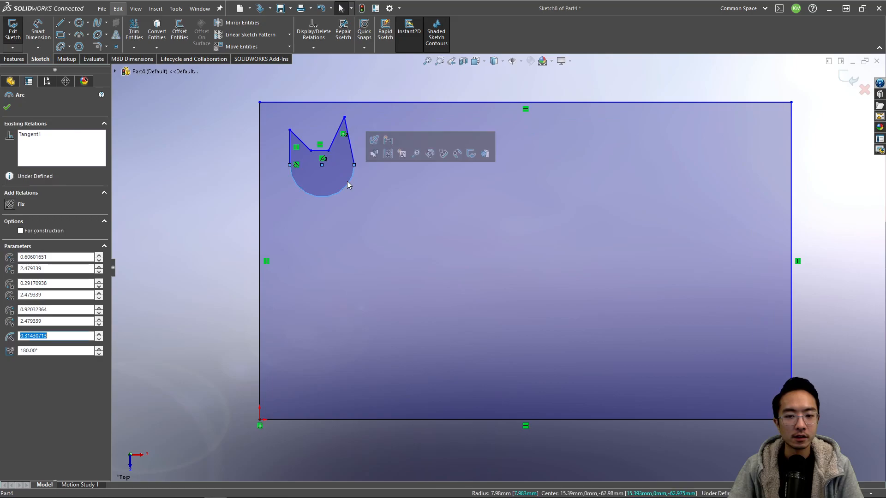
left_click(278, 37)
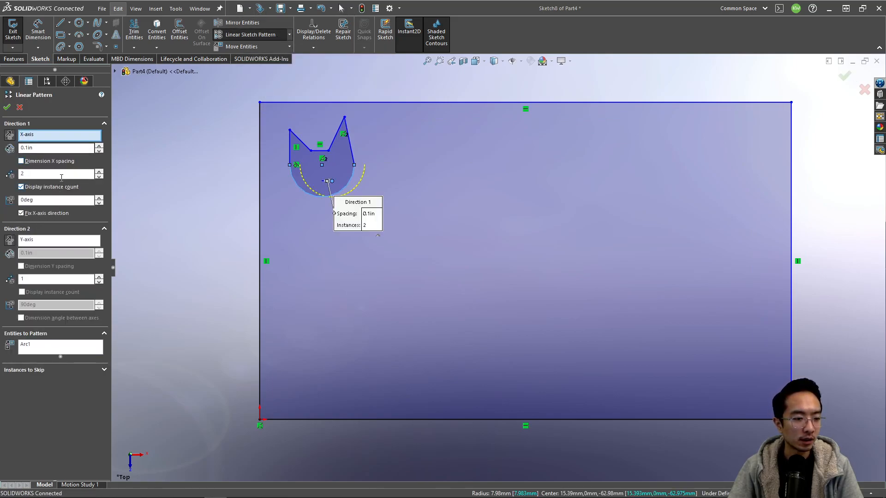
left_click(40, 348)
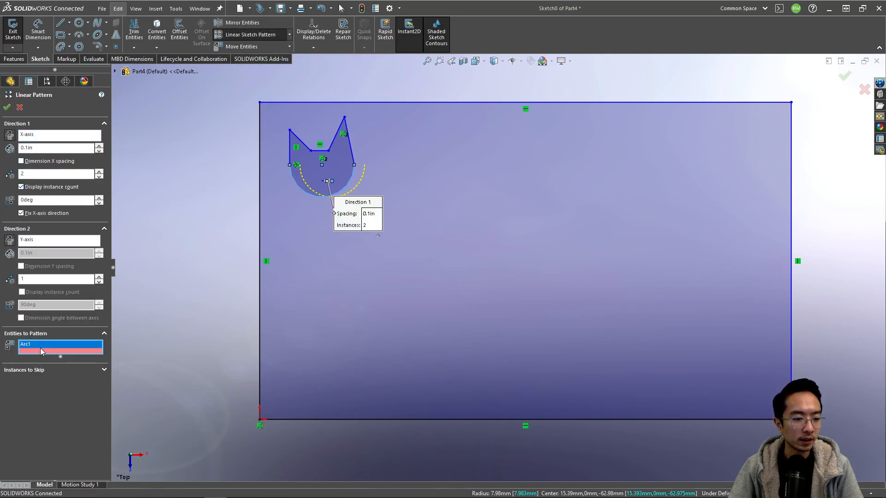
left_click(290, 152)
left_click(300, 140)
left_click(323, 151)
left_click(333, 141)
left_click(351, 148)
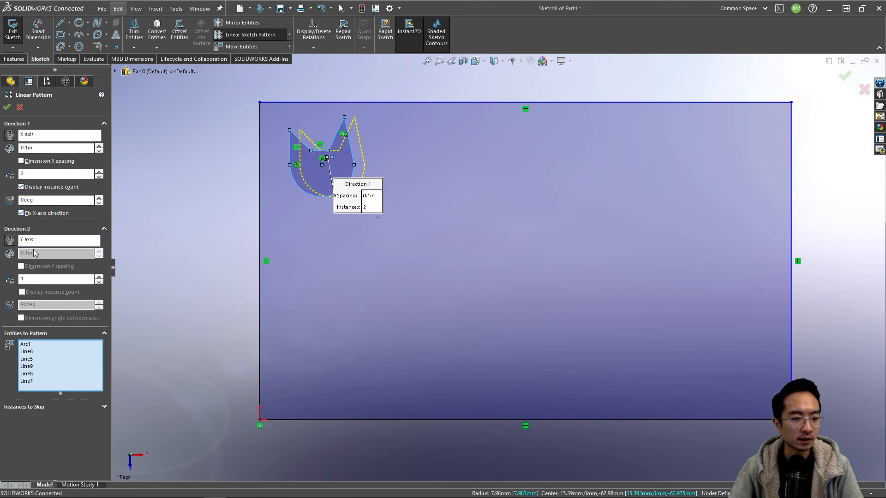
- Set the pattern's first direction along the X-axis to 1 in spacing and 5 instances
left_click(99, 146)
left_click(99, 146)
left_click(99, 146)
left_click(98, 146)
left_click(99, 146)
left_click(99, 146)
left_click(99, 146)
left_click(98, 146)
left_click(99, 146)
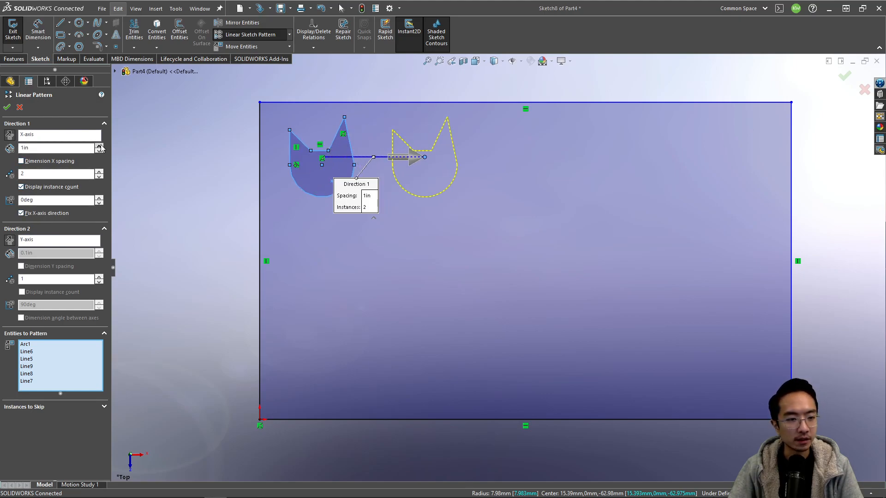
left_click(98, 172)
left_click(98, 171)
left_click(98, 171)
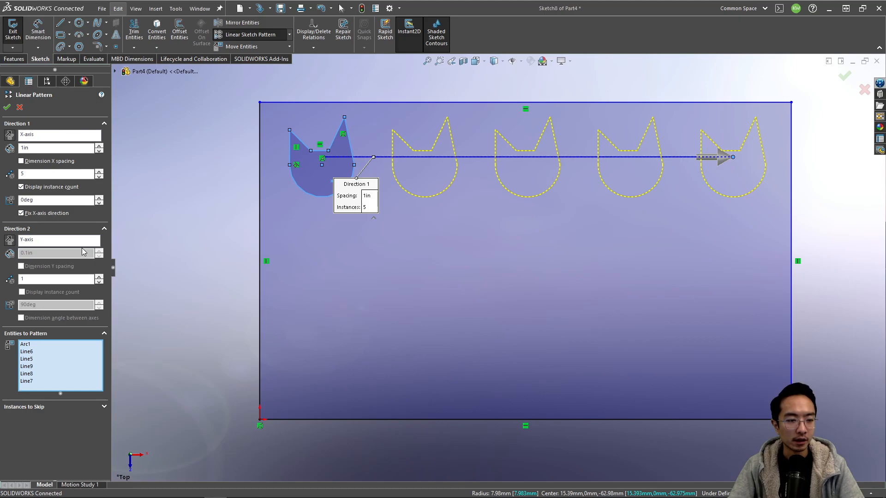
- Set the pattern's second direction along the Y-axis to 3 instances
left_click(99, 280)
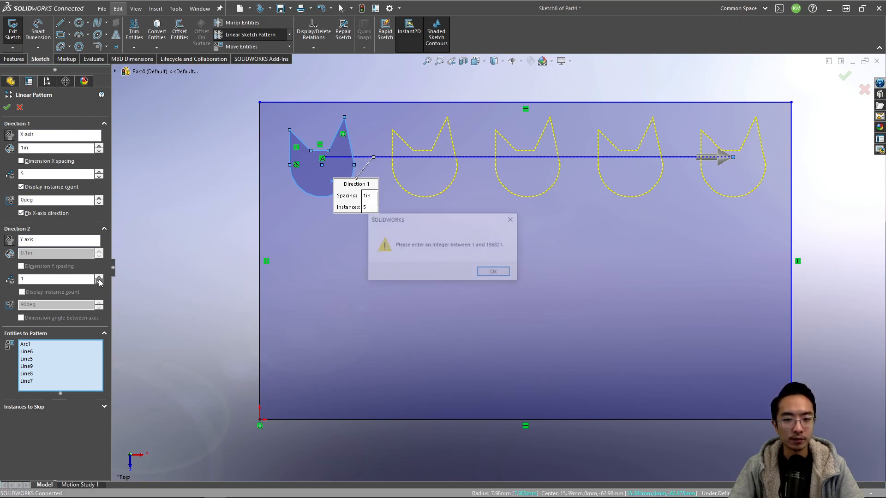
left_click(490, 273)
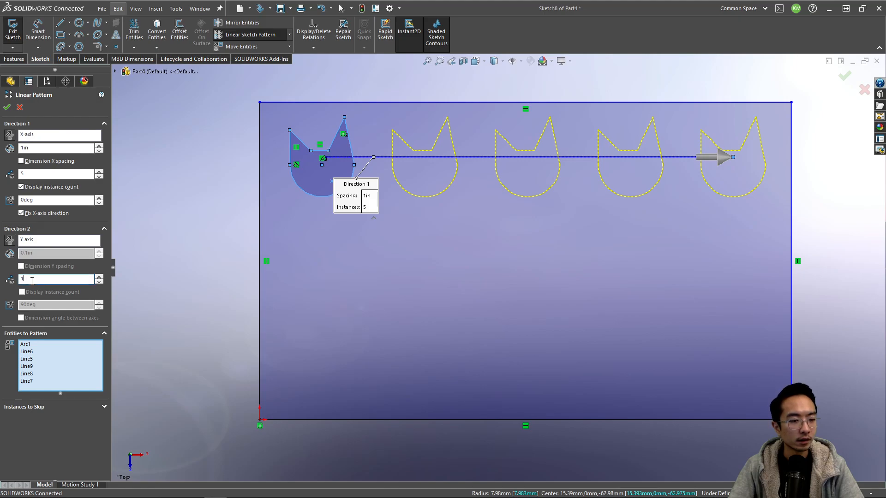
type("2")
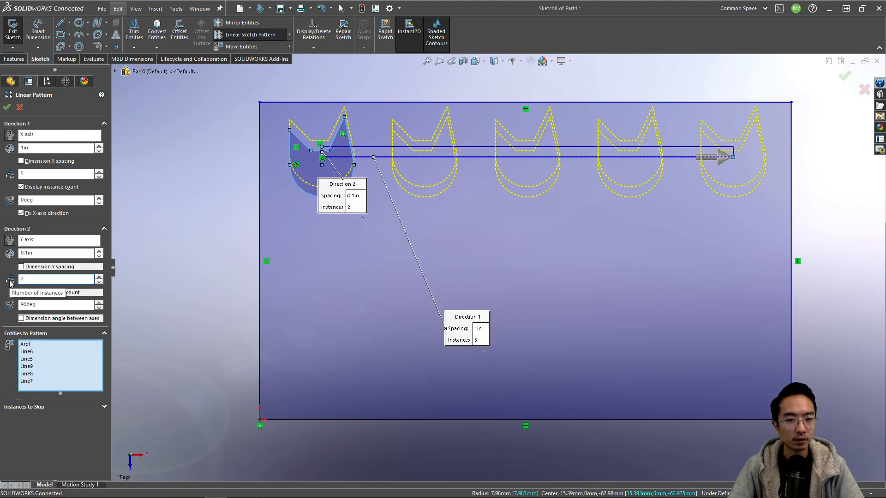
left_click(101, 278)
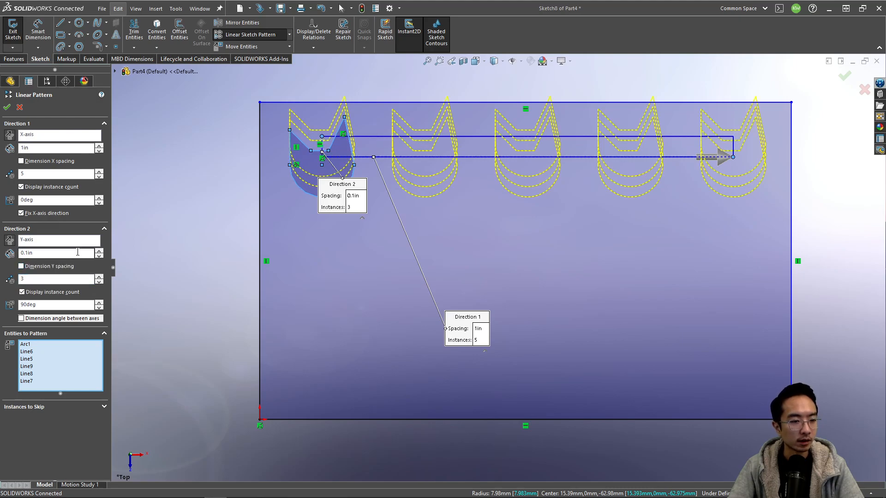
- Reverse the pattern's second direction to run downward, set its spacing to 1 in and create the pattern
left_click(10, 241)
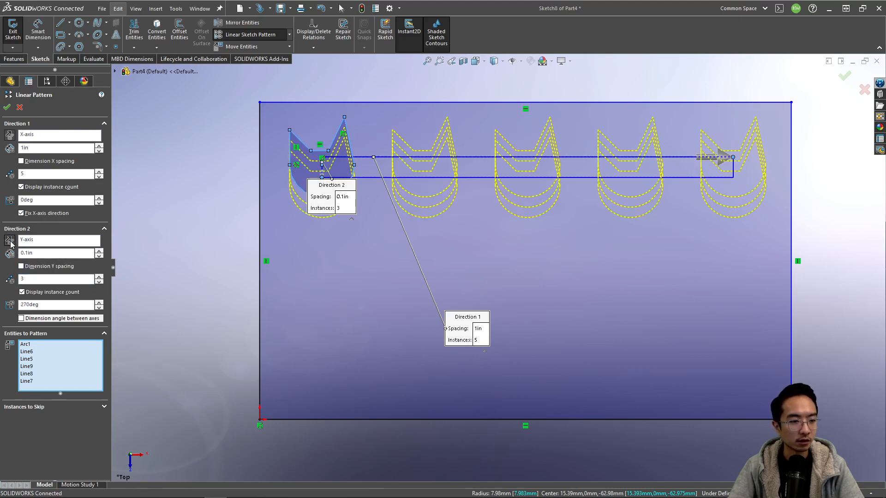
left_click(99, 251)
left_click(99, 251)
left_click(99, 251)
left_click(99, 251)
left_click(99, 251)
left_click(99, 251)
left_click(98, 251)
left_click(99, 251)
left_click(99, 251)
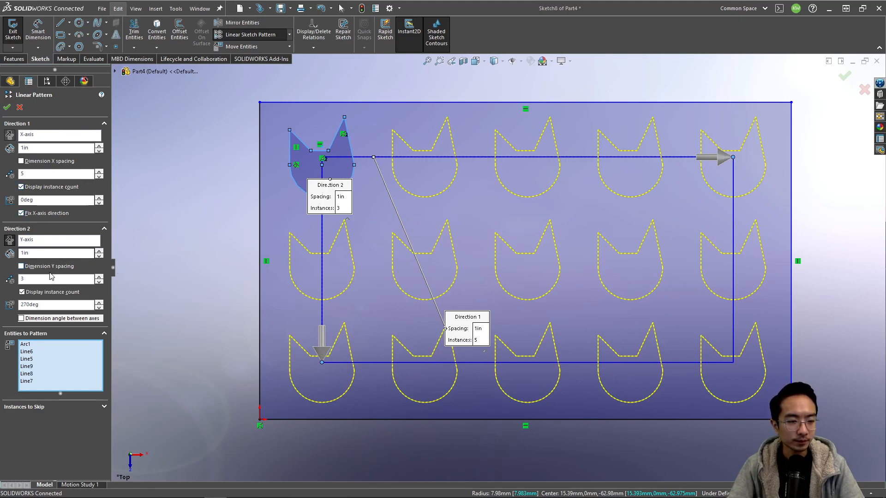
left_click(7, 107)
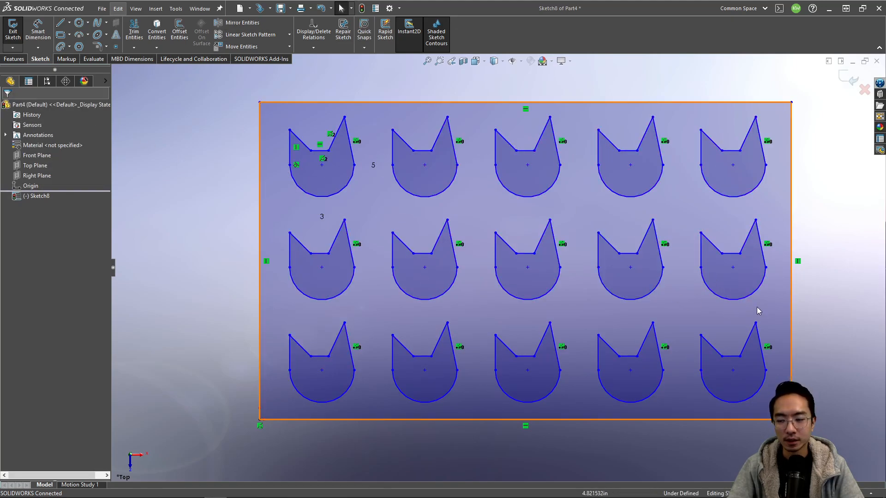
- Delete the rectangle and all patterned copies, keeping only the original cat-head outline
key("z")
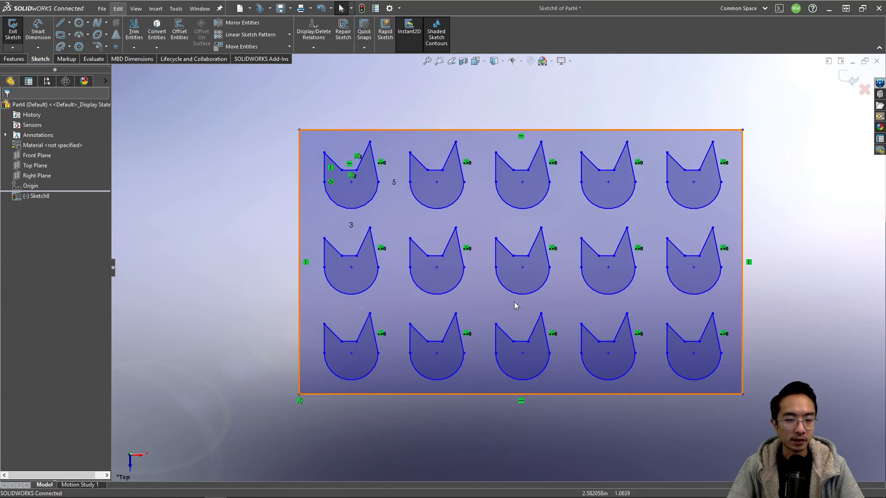
mouse_move(245, 113)
left_mouse_down()
mouse_move(706, 391)
mouse_move(767, 411)
left_mouse_up()
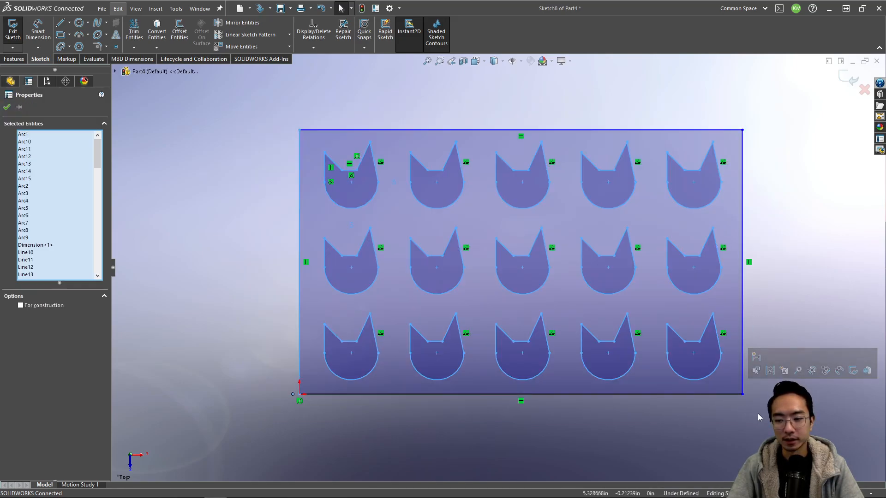
left_click(752, 423)
left_click_drag(396, 106, 766, 417)
key("Delete")
left_click_drag(596, 447, 237, 232)
key("Delete")
left_click_drag(759, 165, 620, 110)
key("Delete")
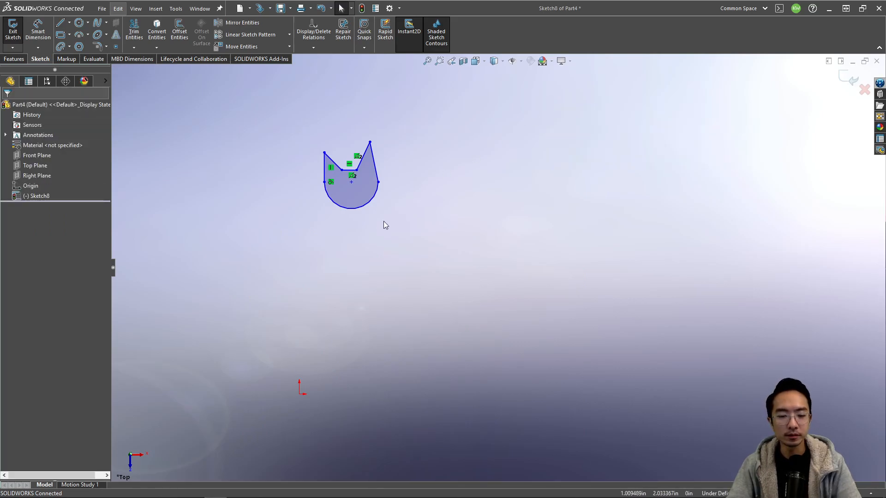
- Move the whole cat-head outline closer to the origin, placing it just above and left of it
scroll(306, 391, "up", 4)
scroll(361, 386, "down", 2)
left_click_drag(493, 203, 367, 118)
mouse_move(461, 175)
left_mouse_down()
mouse_move(455, 193)
mouse_move(363, 258)
mouse_move(370, 274)
left_mouse_up()
left_click(431, 321)
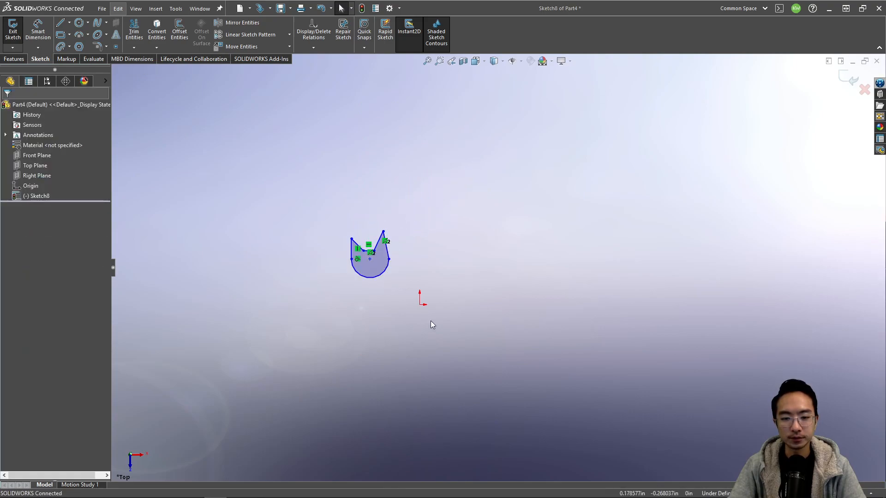
scroll(432, 321, "down", 2)
left_click(289, 35)
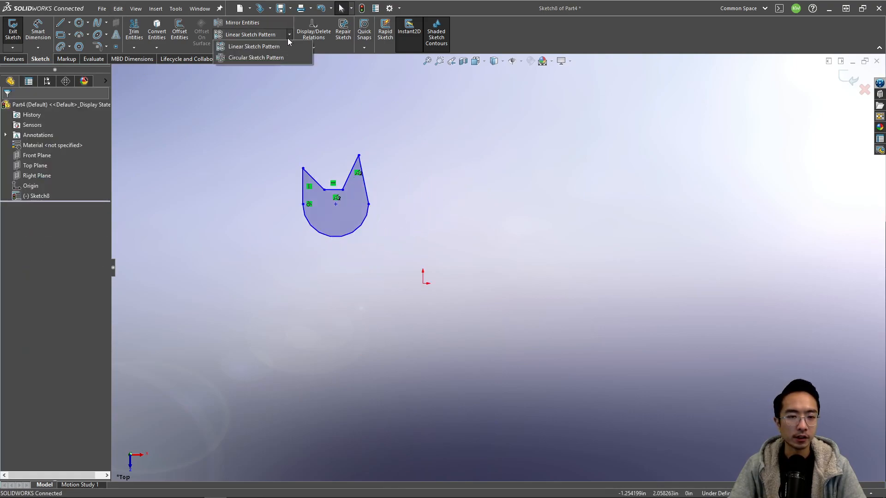
left_click(258, 58)
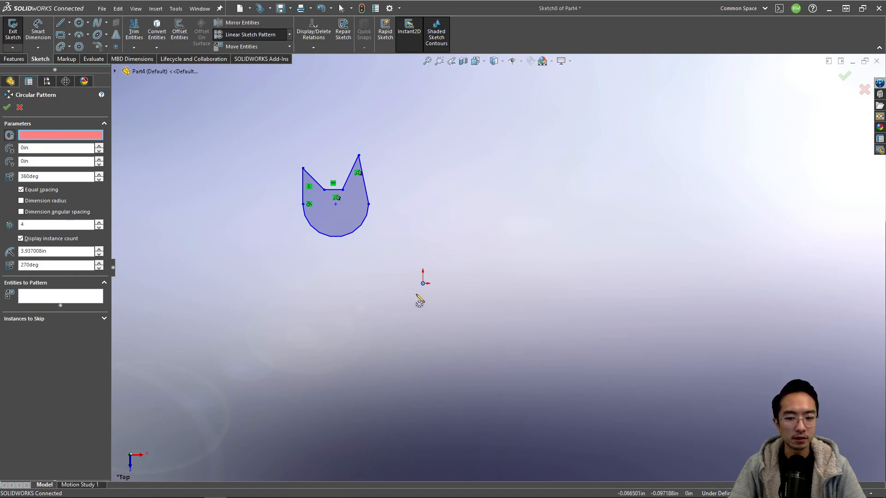
left_click(423, 283)
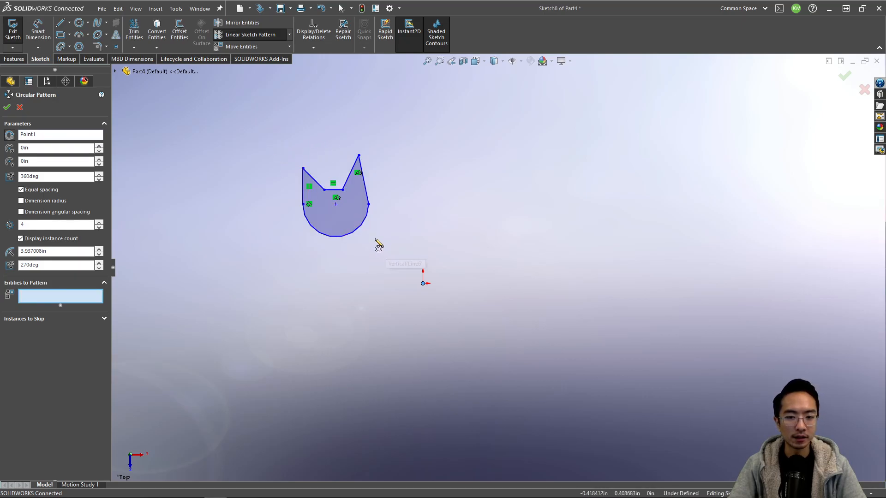
left_click(356, 228)
key("Escape")
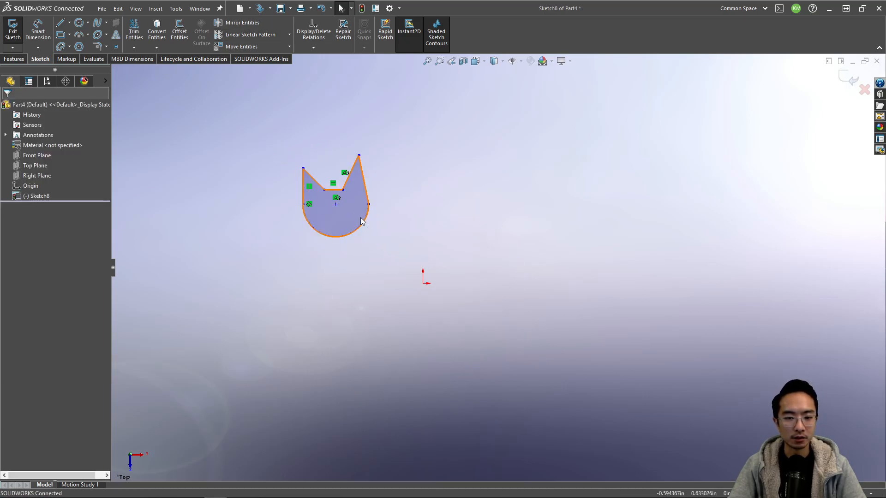
- Select the whole cat-head outline and set up a circular sketch pattern of it around the origin
left_click_drag(382, 243, 255, 140)
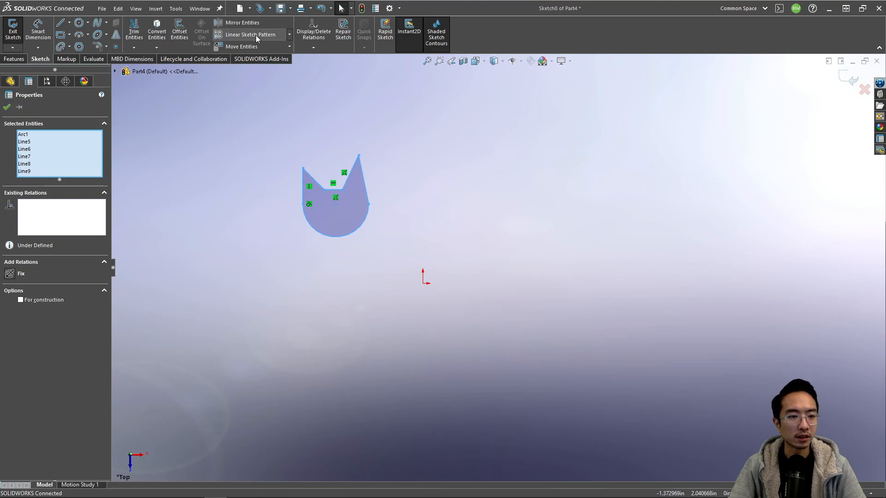
left_click(286, 37)
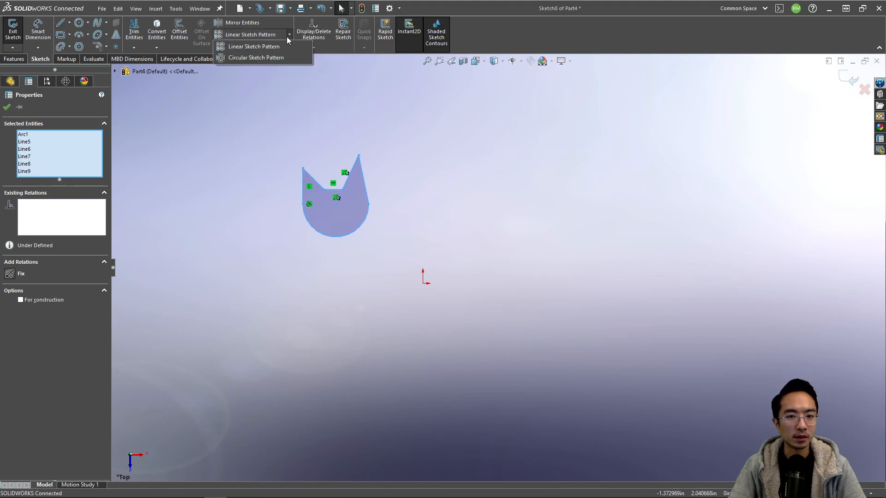
left_click(277, 59)
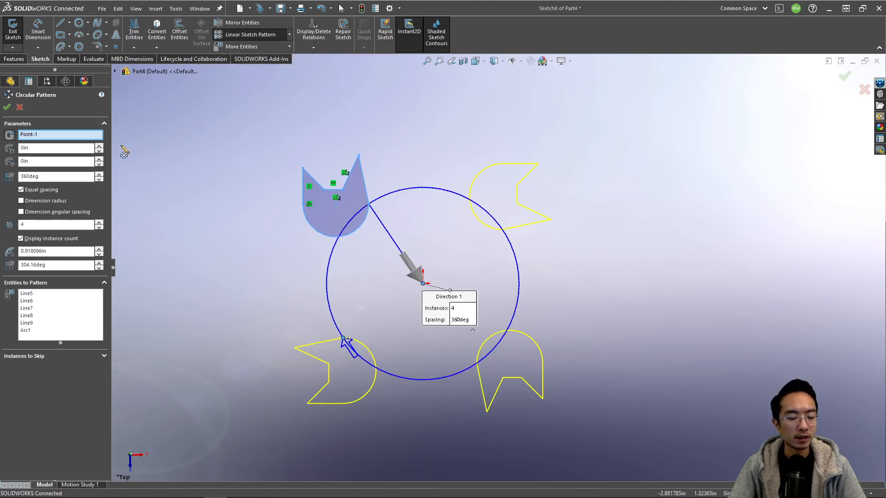
- Skip instance 2 of the circular pattern, the copy above and right of the origin
left_click(99, 221)
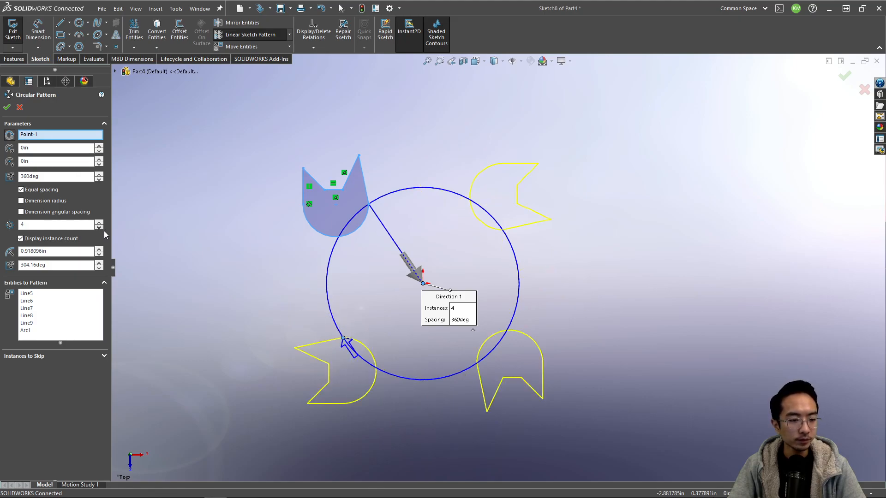
left_click(73, 356)
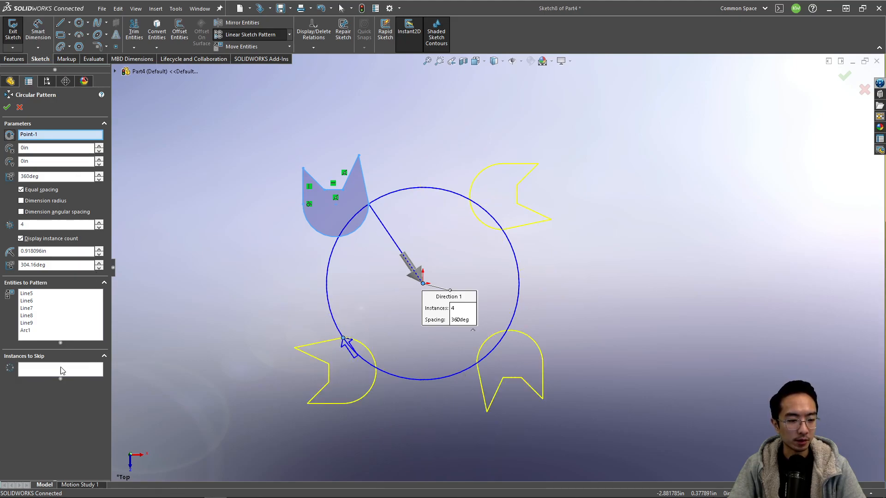
left_click(58, 369)
left_click(503, 230)
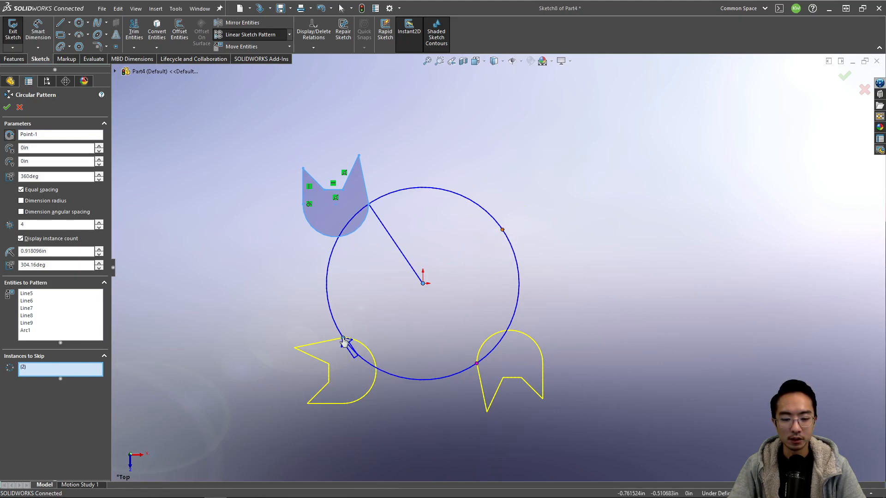
- Set the circular pattern's number of instances to 7 over the full 360 degrees
left_click(100, 223)
left_click(101, 224)
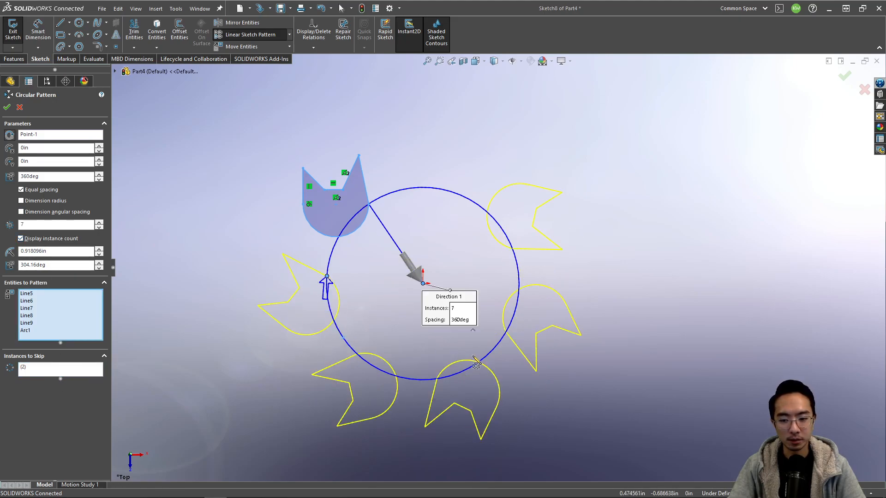
- Remove all entries from the circular pattern's skipped instances and create the pattern
left_click(38, 370)
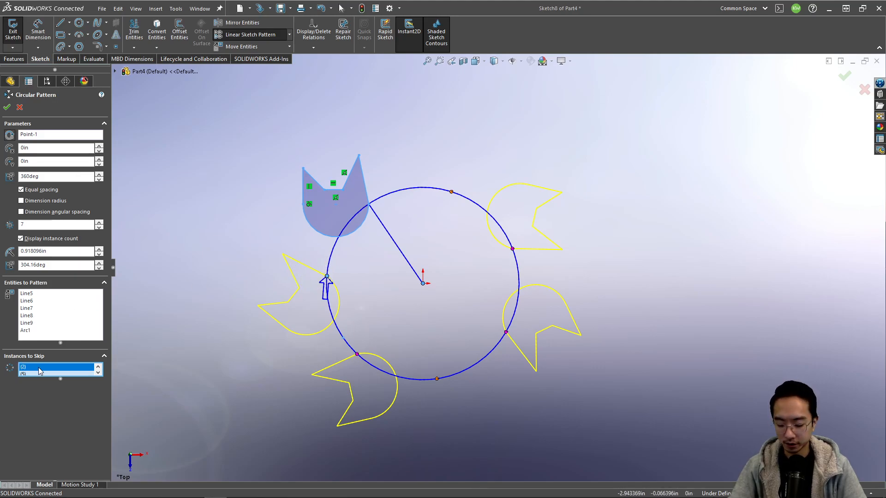
key("Delete")
key("Delete")
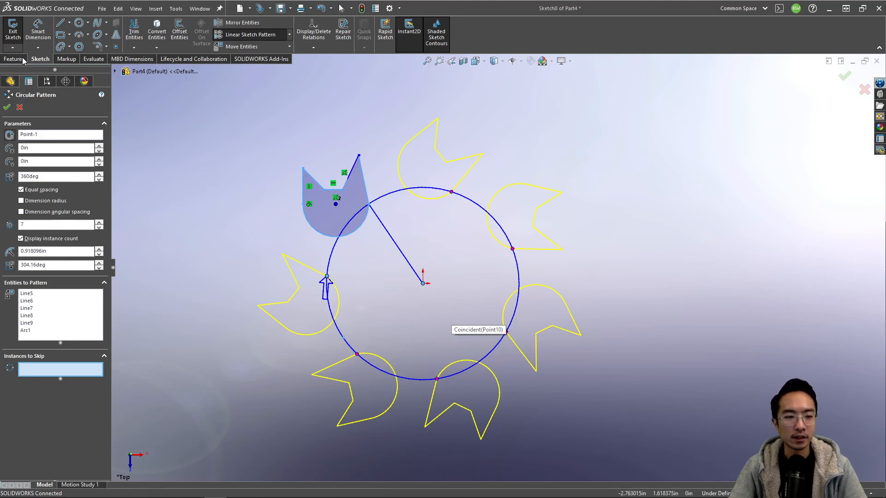
left_click(7, 107)
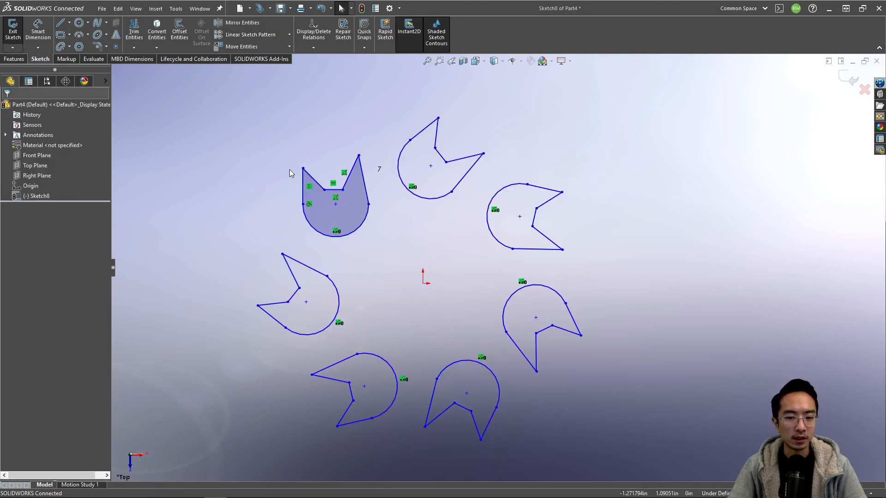